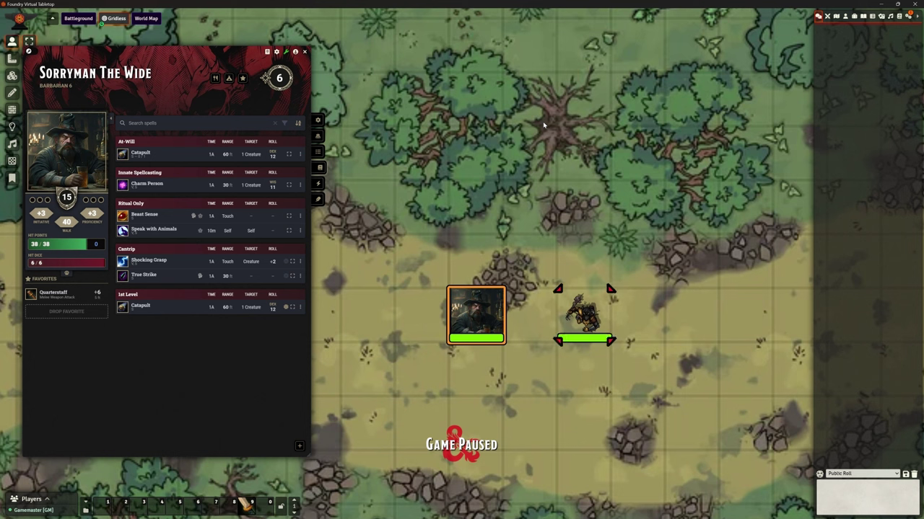
# Step: Cast Charm Person, check its chat card description, and select the Goblin token as target
pyautogui.click(908, 18)
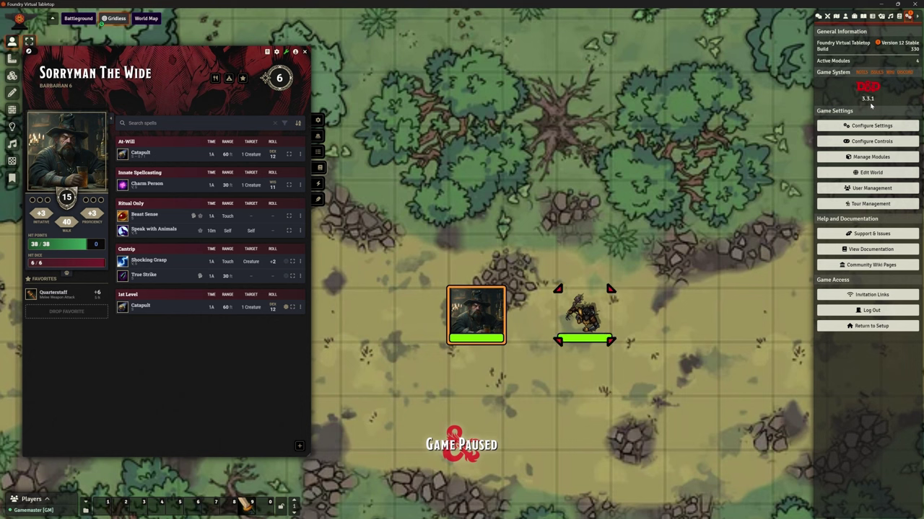
pyautogui.click(819, 16)
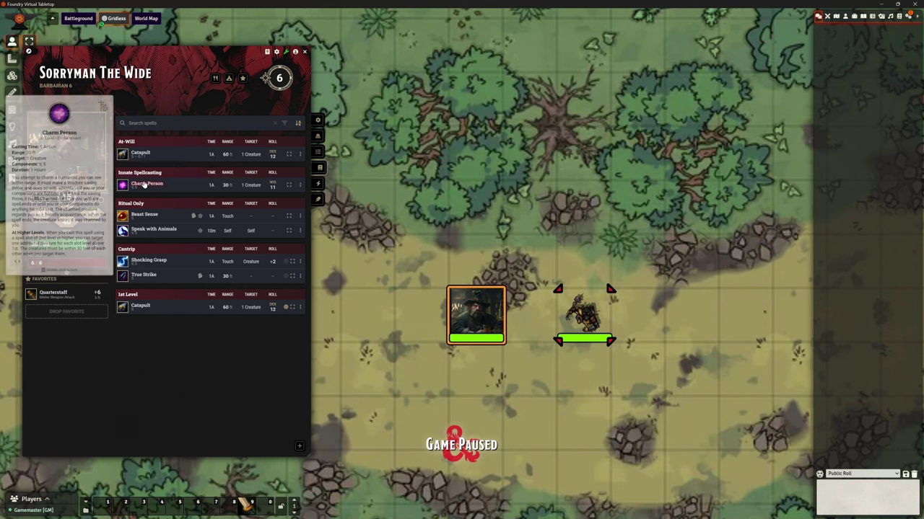
pyautogui.click(143, 185)
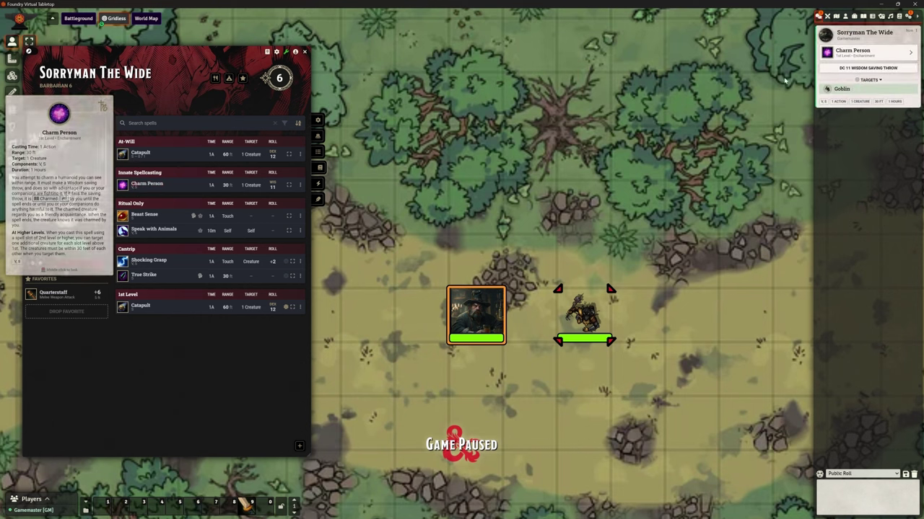
pyautogui.click(870, 54)
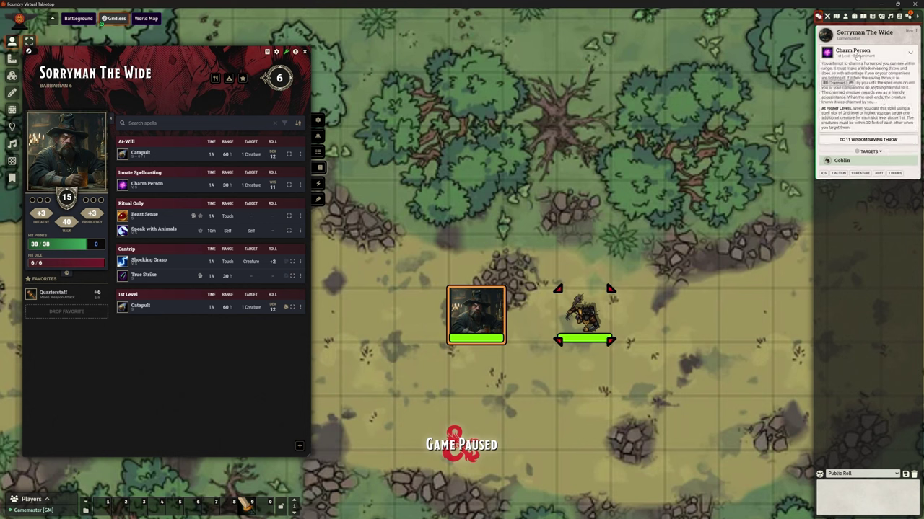
pyautogui.click(858, 56)
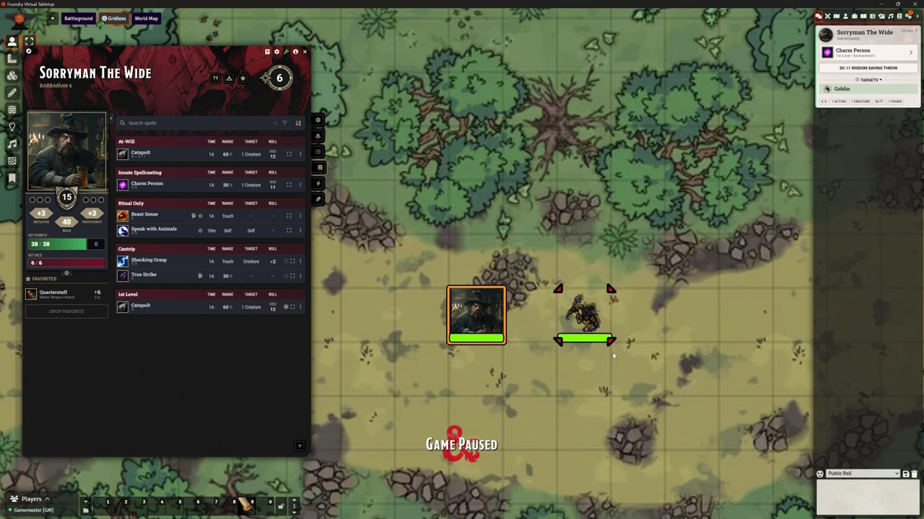
pyautogui.click(592, 325)
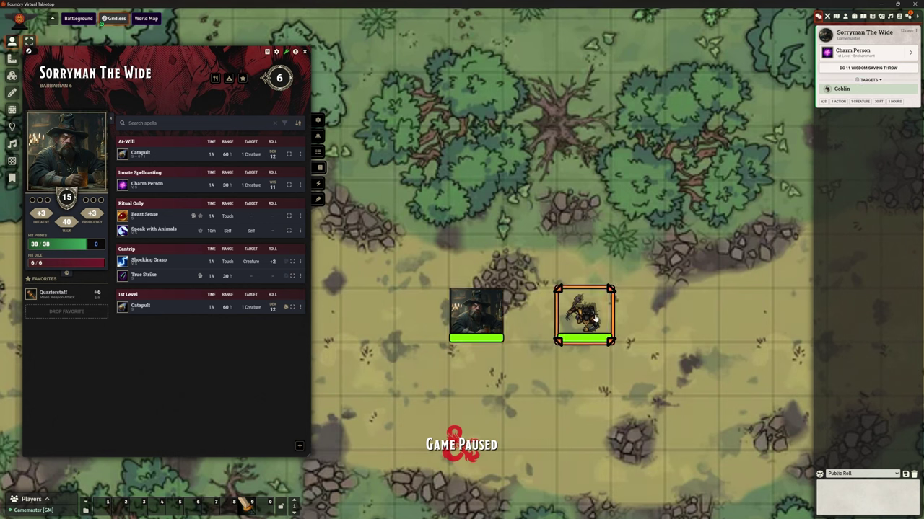
# Step: Roll the Goblin's DC 11 Wisdom saving throw normally, without advantage or disadvantage
pyautogui.click(854, 68)
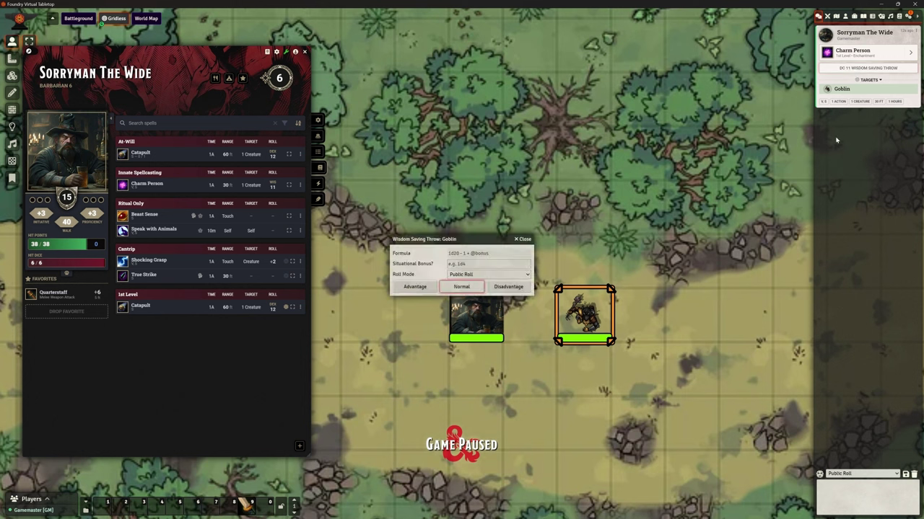
pyautogui.click(462, 287)
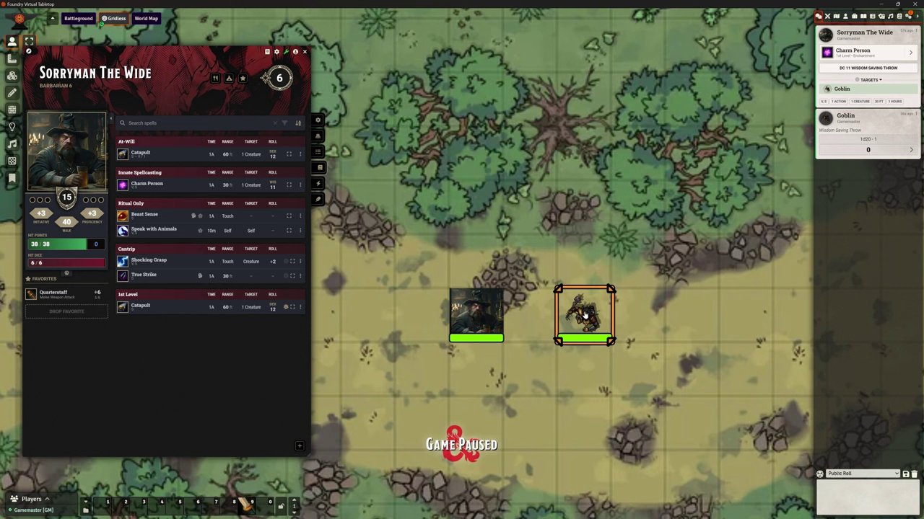
# Step: Apply the Charmed status condition to the Goblin token through its Token HUD
pyautogui.rightClick(589, 312)
pyautogui.click(630, 298)
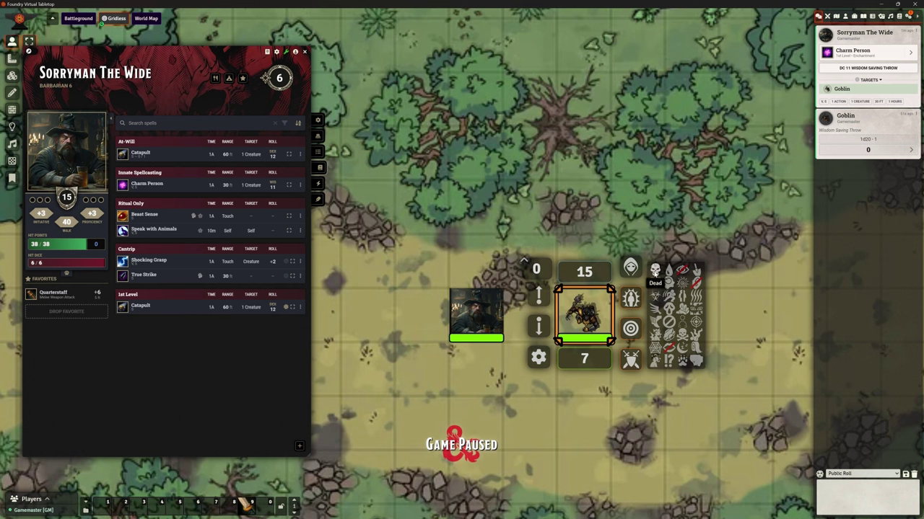
pyautogui.click(655, 283)
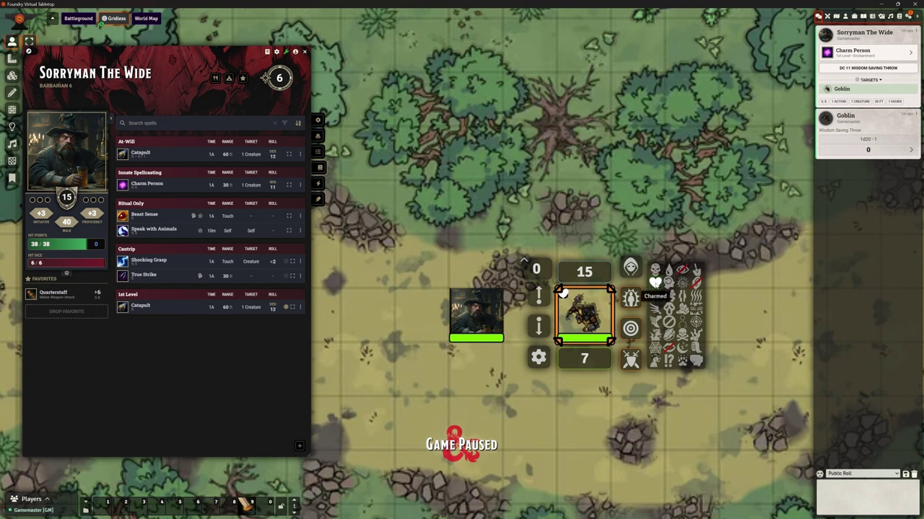
pyautogui.click(654, 283)
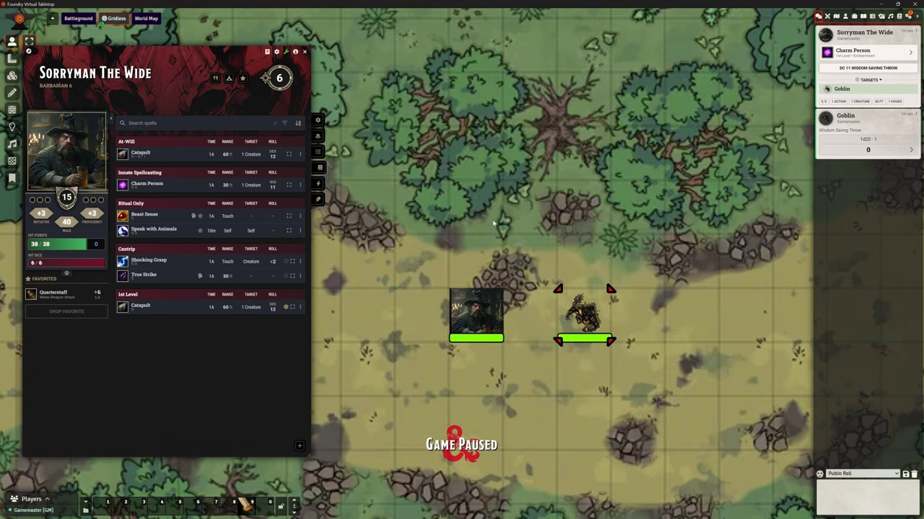
# Step: Close the character sheet and permanently delete all chat log messages
pyautogui.press('Escape')
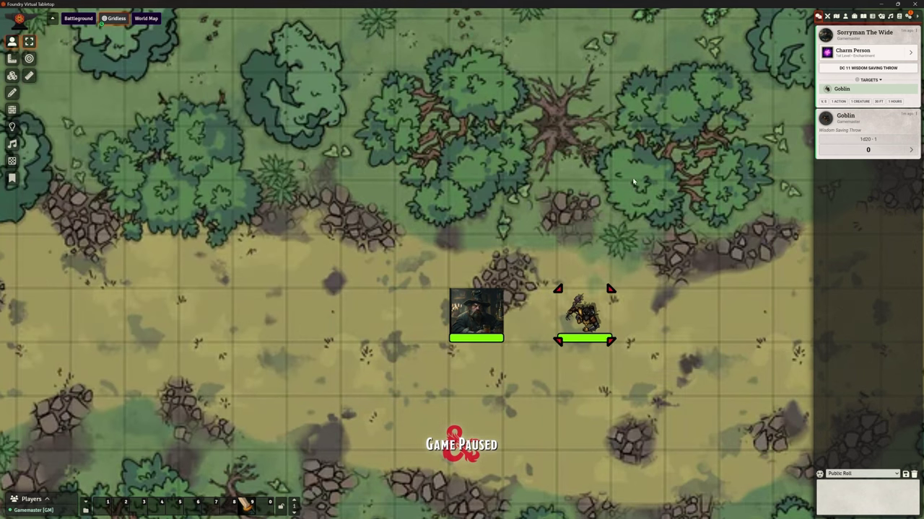
pyautogui.click(913, 474)
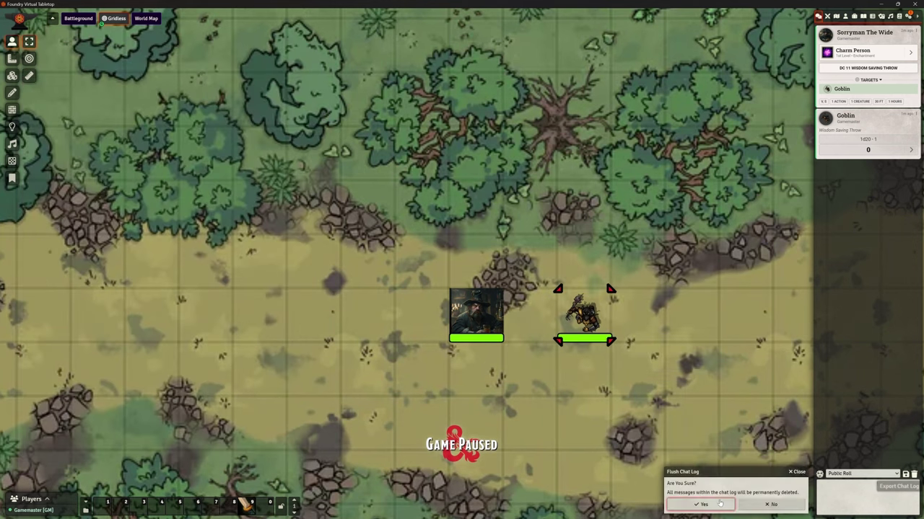
pyautogui.click(721, 503)
# Step: Open Configure Settings and move and enlarge the window to show Midi QOL options
pyautogui.click(907, 16)
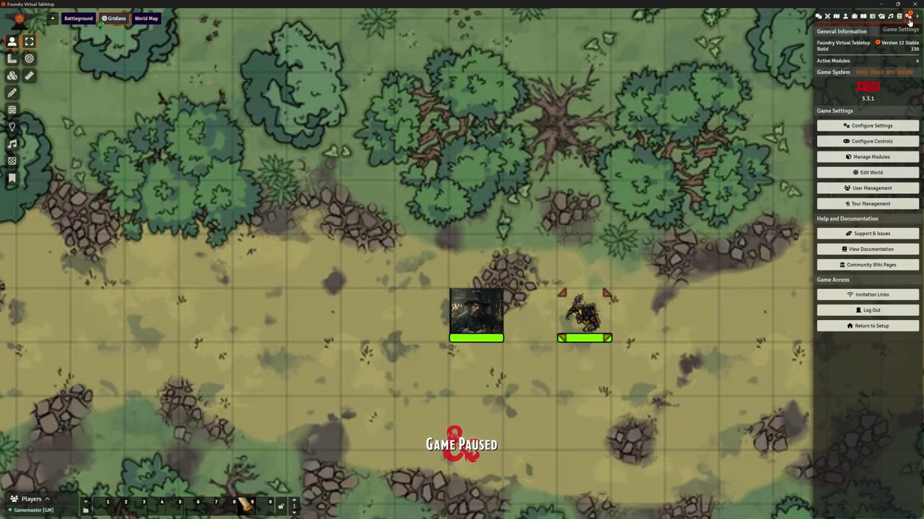
pyautogui.click(872, 126)
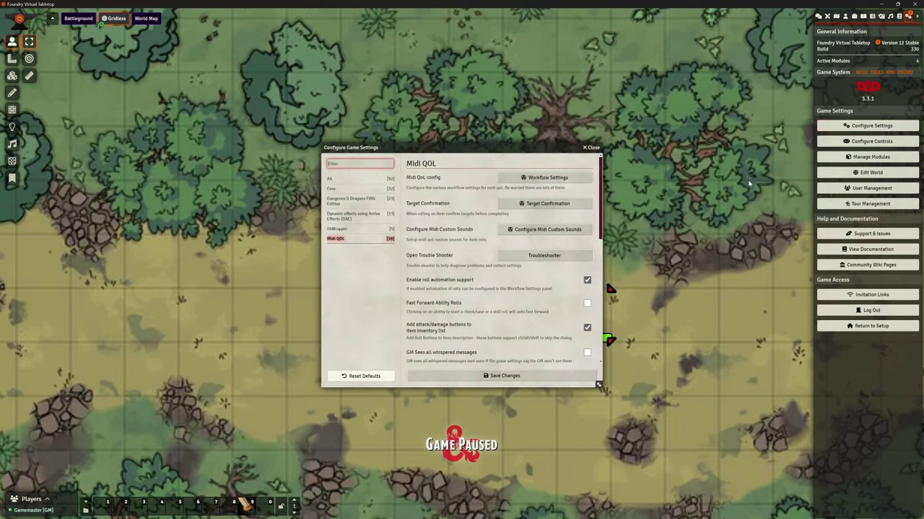
pyautogui.moveTo(456, 146); pyautogui.dragTo(414, 63)
pyautogui.moveTo(556, 301); pyautogui.dragTo(582, 422)
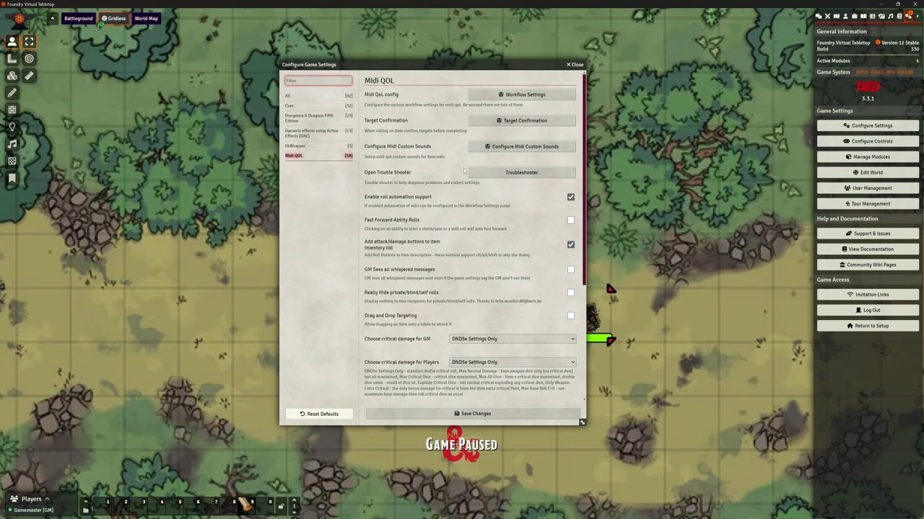
# Step: Open Midi QOL Workflow Settings and arrange the configuration and game settings windows
pyautogui.click(524, 94)
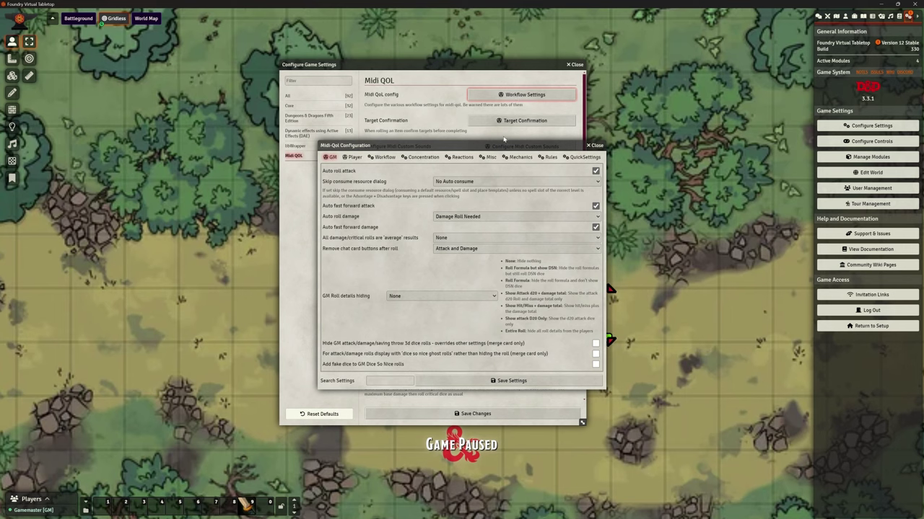
pyautogui.moveTo(502, 145); pyautogui.dragTo(477, 106)
pyautogui.moveTo(575, 155); pyautogui.dragTo(572, 151)
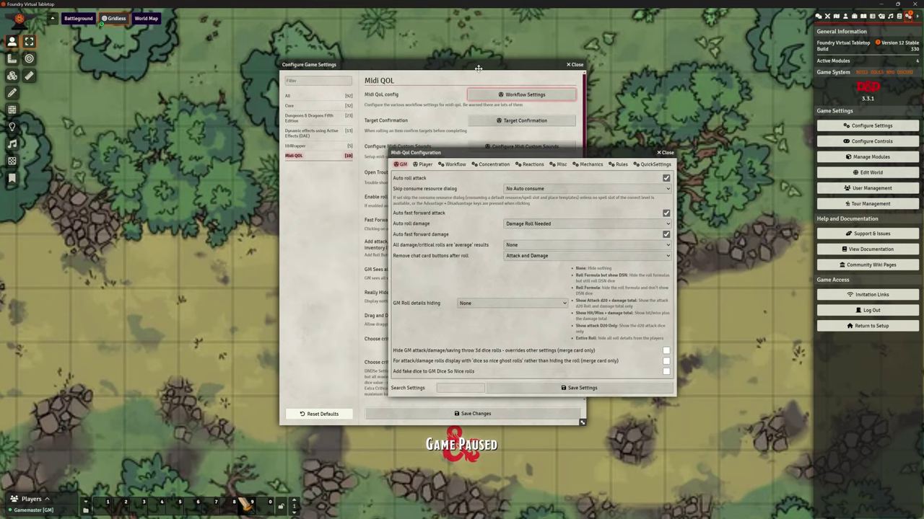
pyautogui.moveTo(499, 153); pyautogui.dragTo(472, 114)
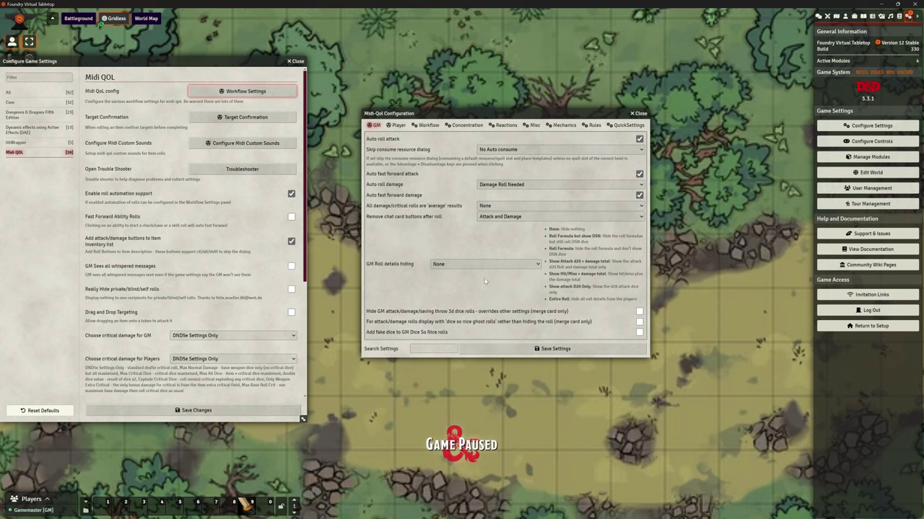
# Step: Bring up the Auto check Saves choices in the Workflow tab's Saves section
pyautogui.click(429, 126)
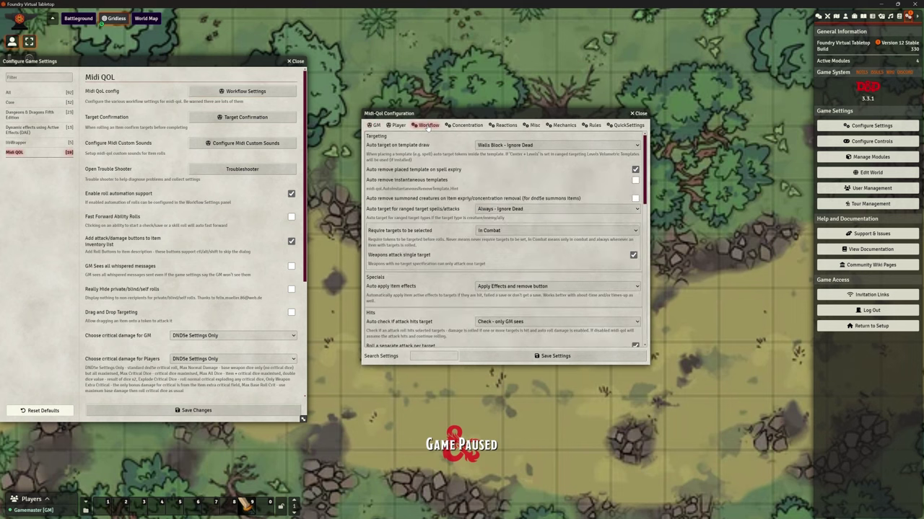
pyautogui.scroll(-5, 443, 171)
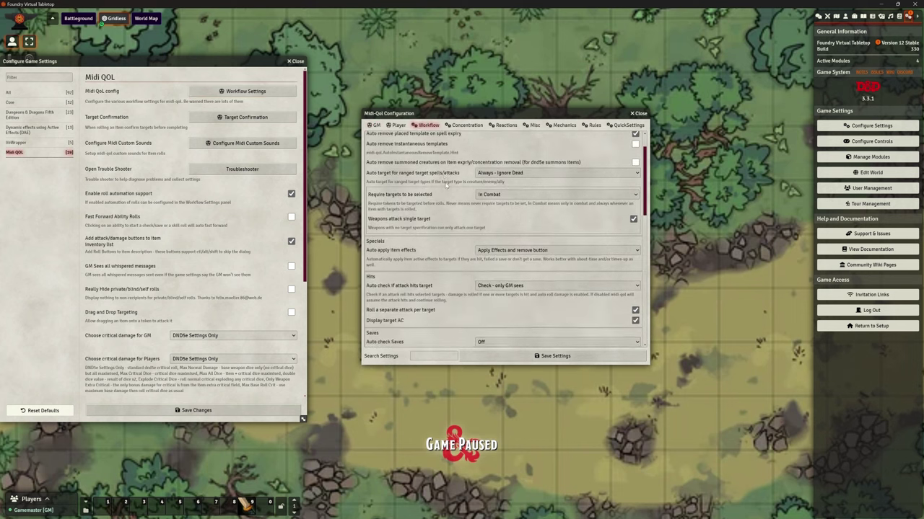
pyautogui.scroll(-1, 448, 202)
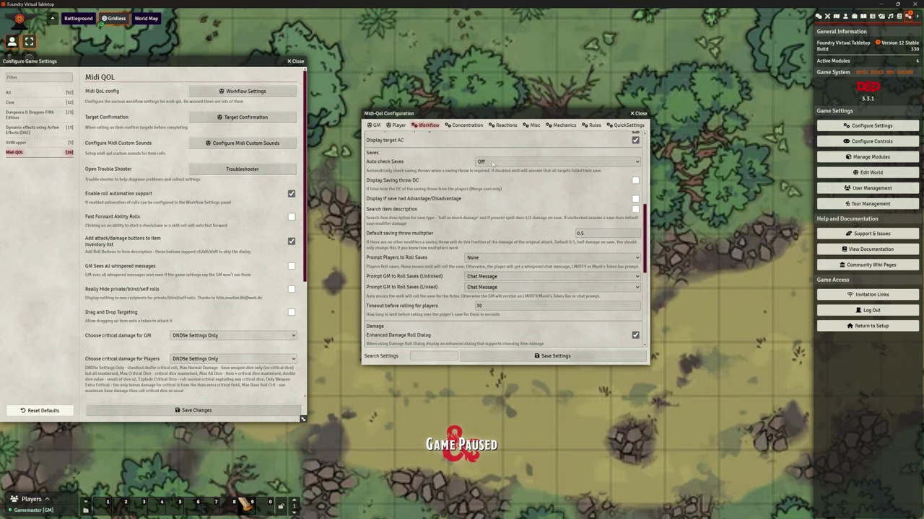
pyautogui.click(494, 162)
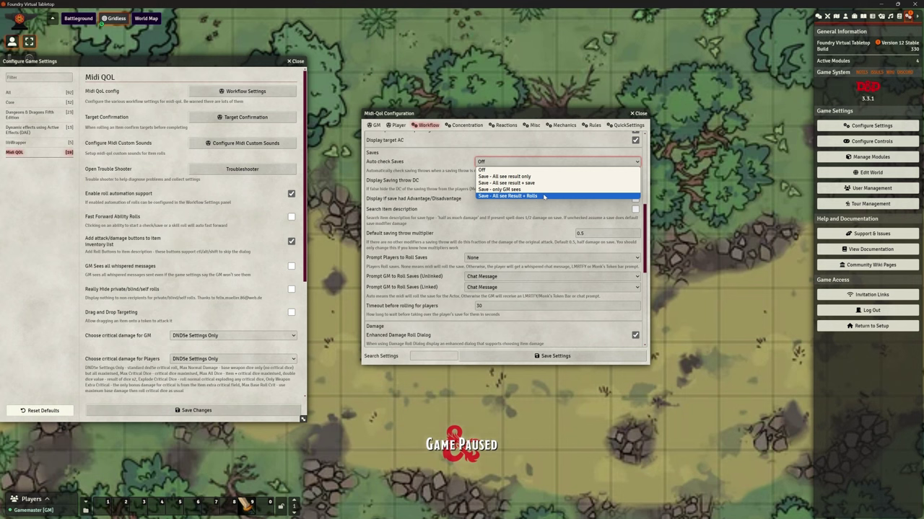
# Step: Set Auto check Saves to 'Save - All see Result + Rolls' and enable save DC, advantage display, item-description search
pyautogui.click(544, 196)
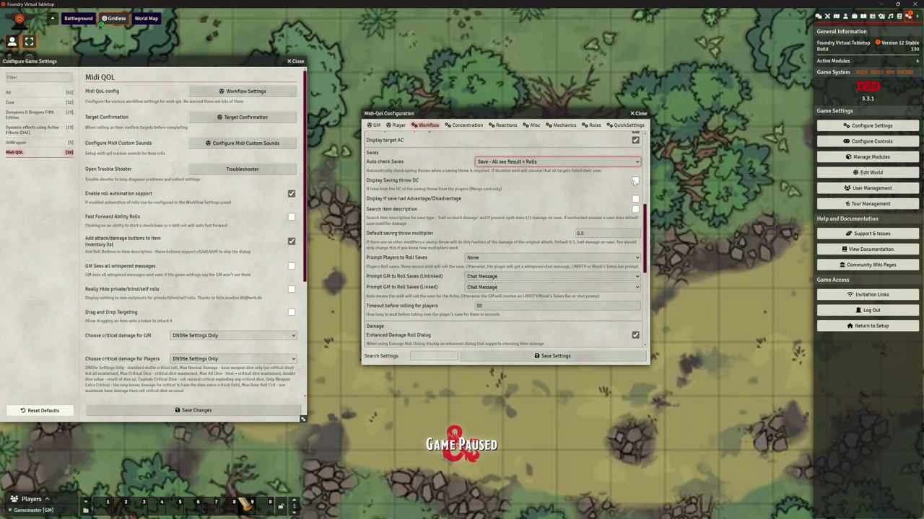
pyautogui.click(635, 181)
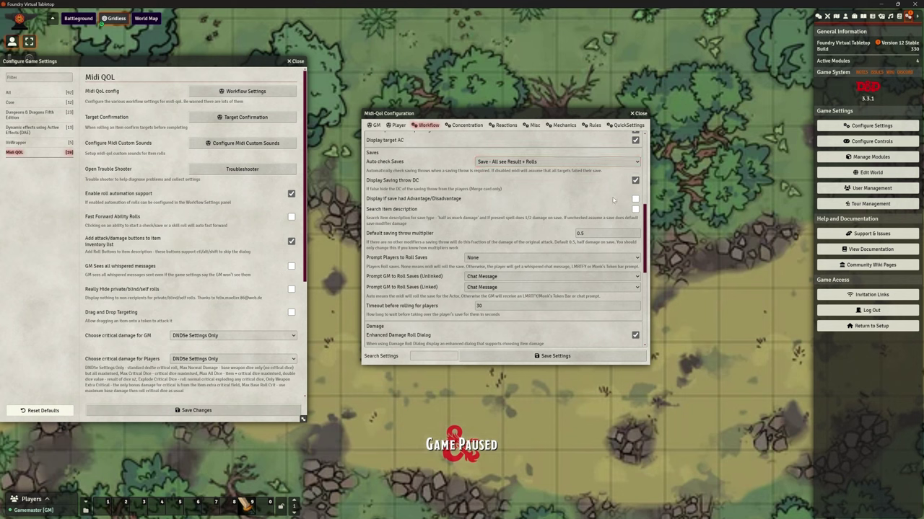
pyautogui.click(635, 199)
pyautogui.click(635, 209)
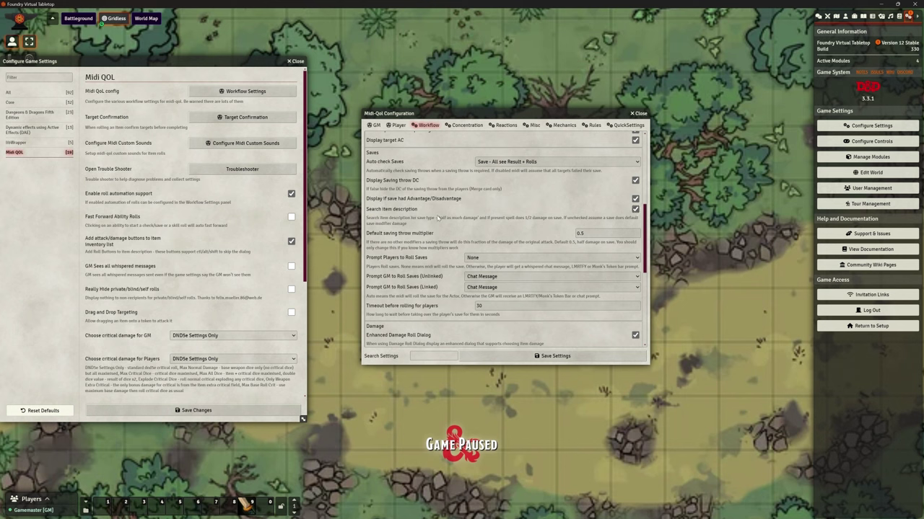